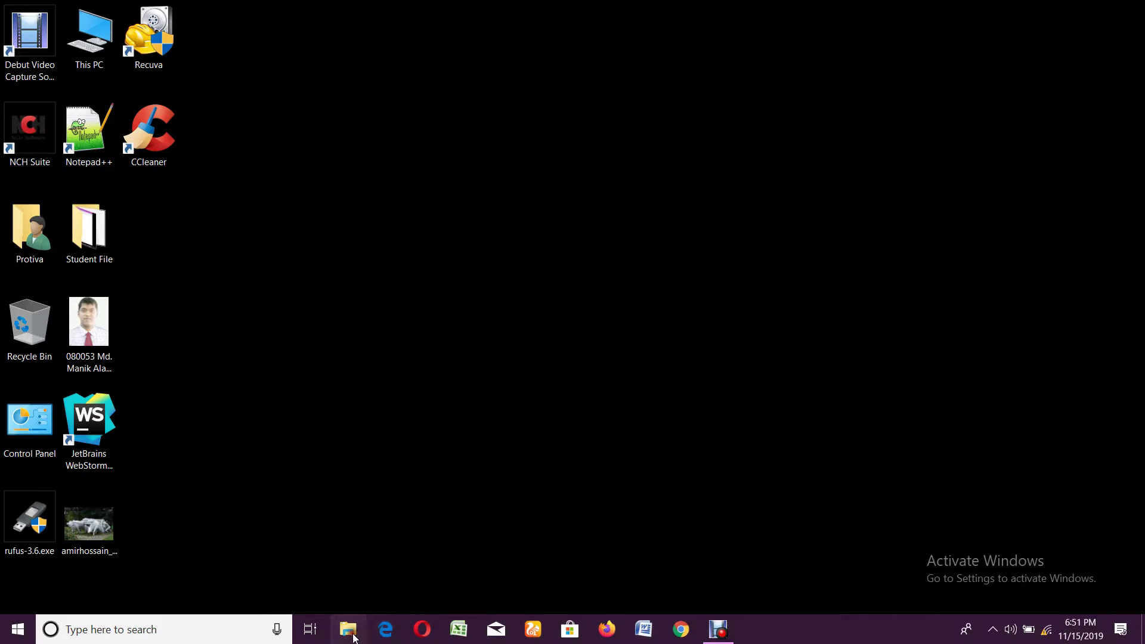
Step: Look inside the web design b-01 folder on drive E in File Explorer, then close the window
click(352, 620)
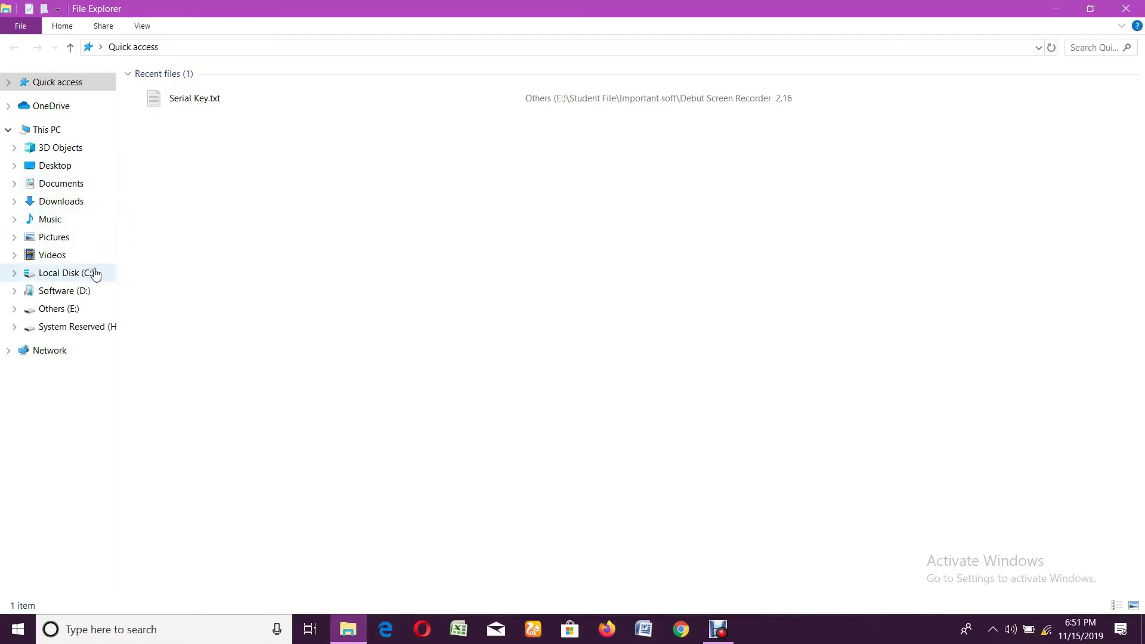
click(51, 309)
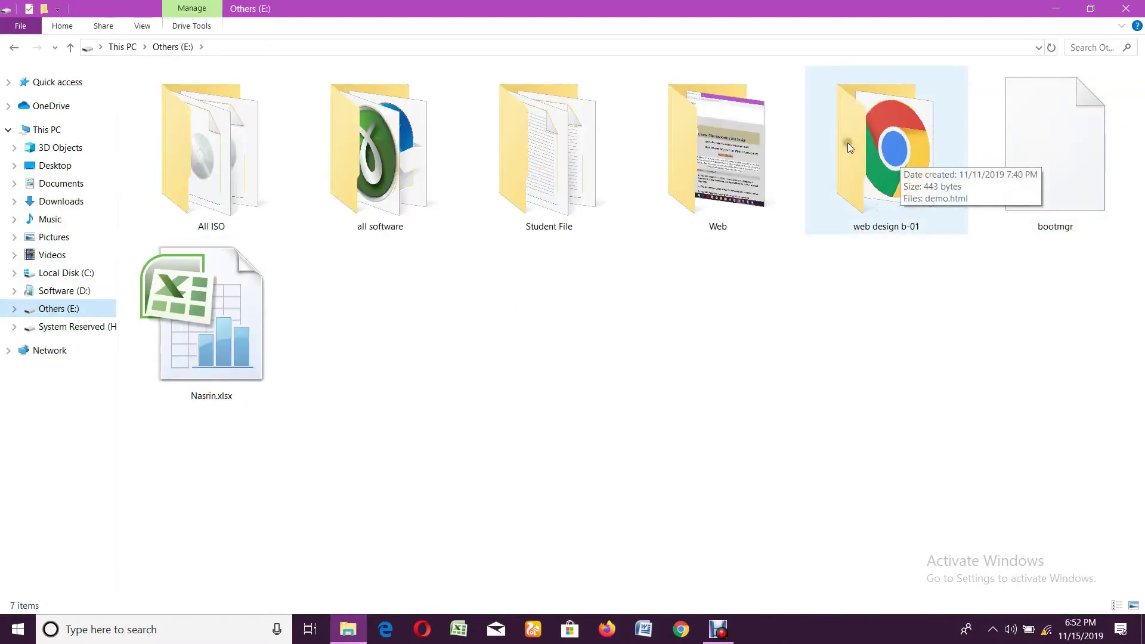
mouse_move(871, 210)
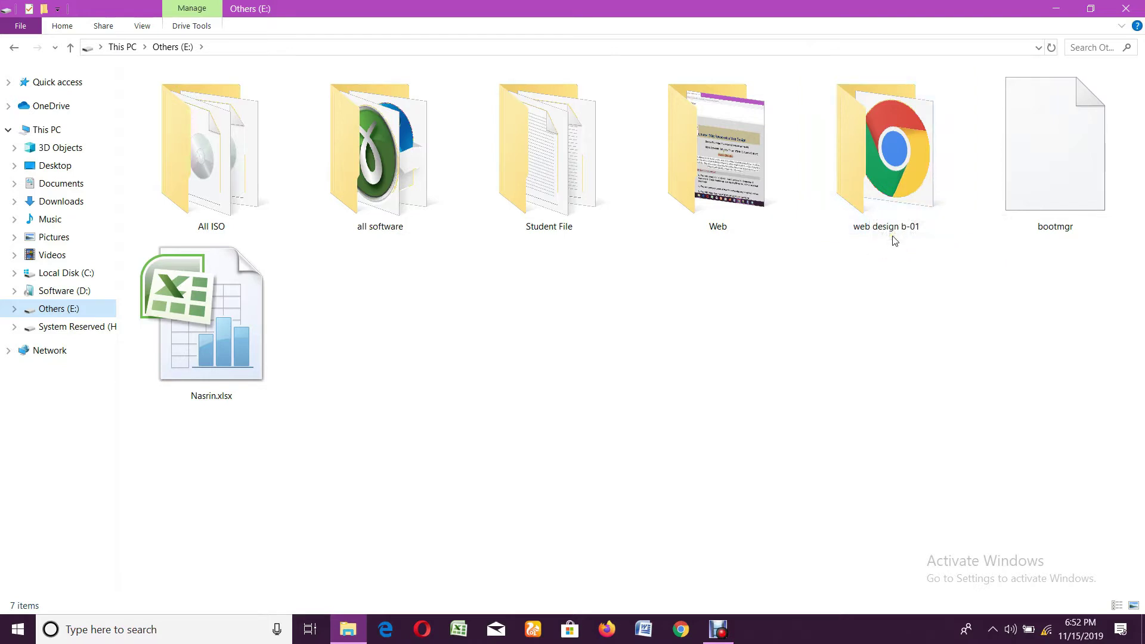
double_click(896, 209)
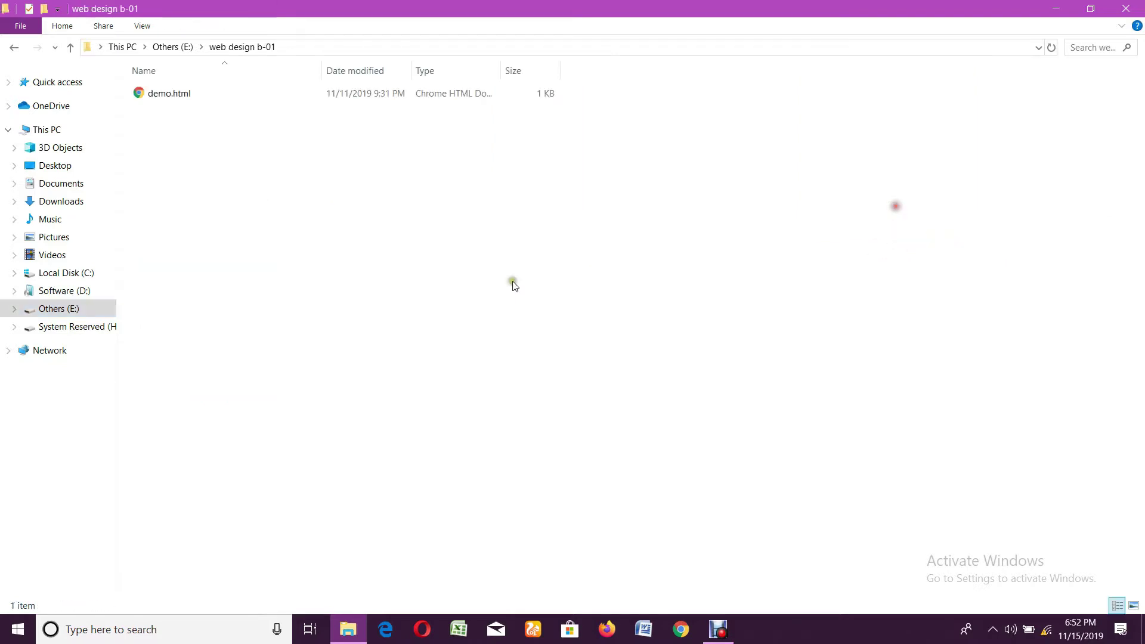
click(14, 47)
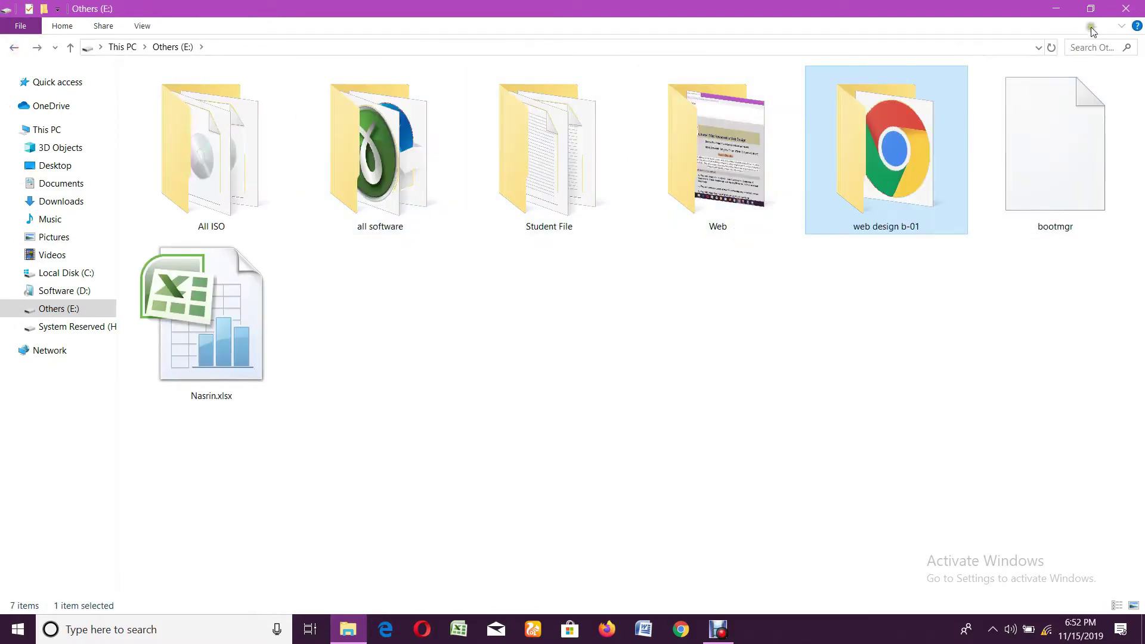
click(1138, 7)
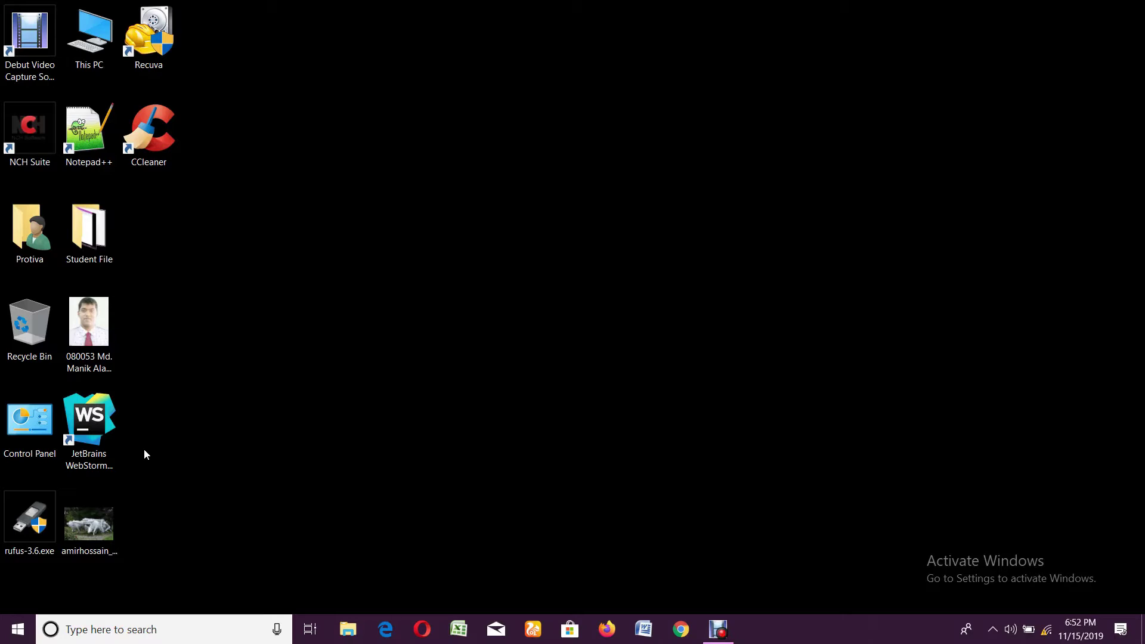
Step: Launch WebStorm, open the E:\web design b-01 folder as a project, and narrow the project tree to fit its entries
double_click(96, 416)
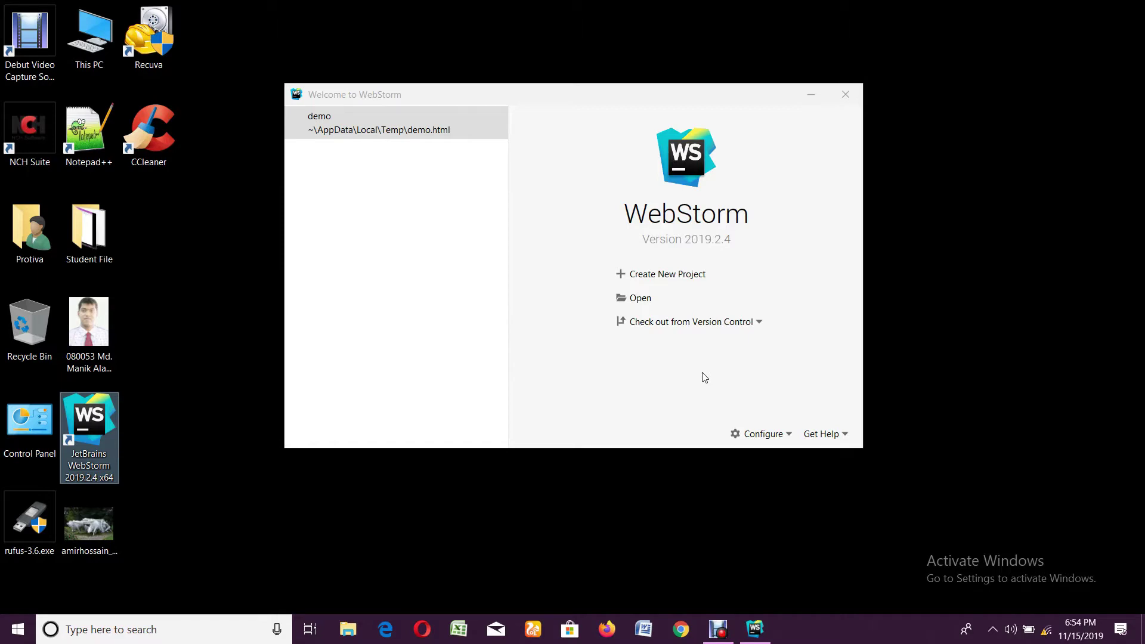
click(679, 273)
click(631, 302)
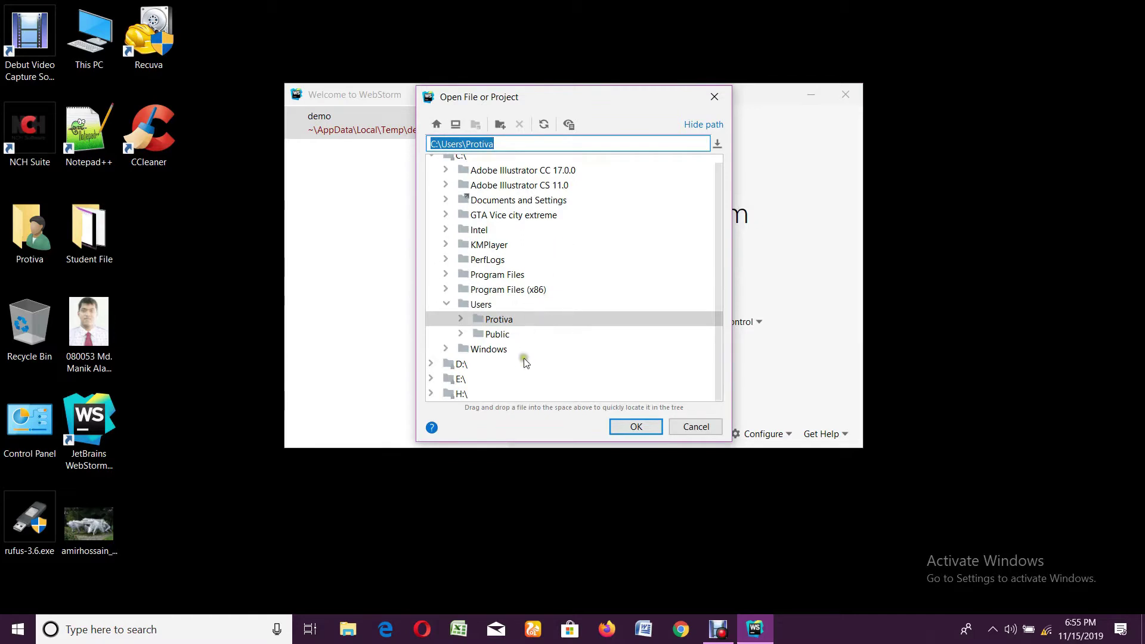
double_click(457, 379)
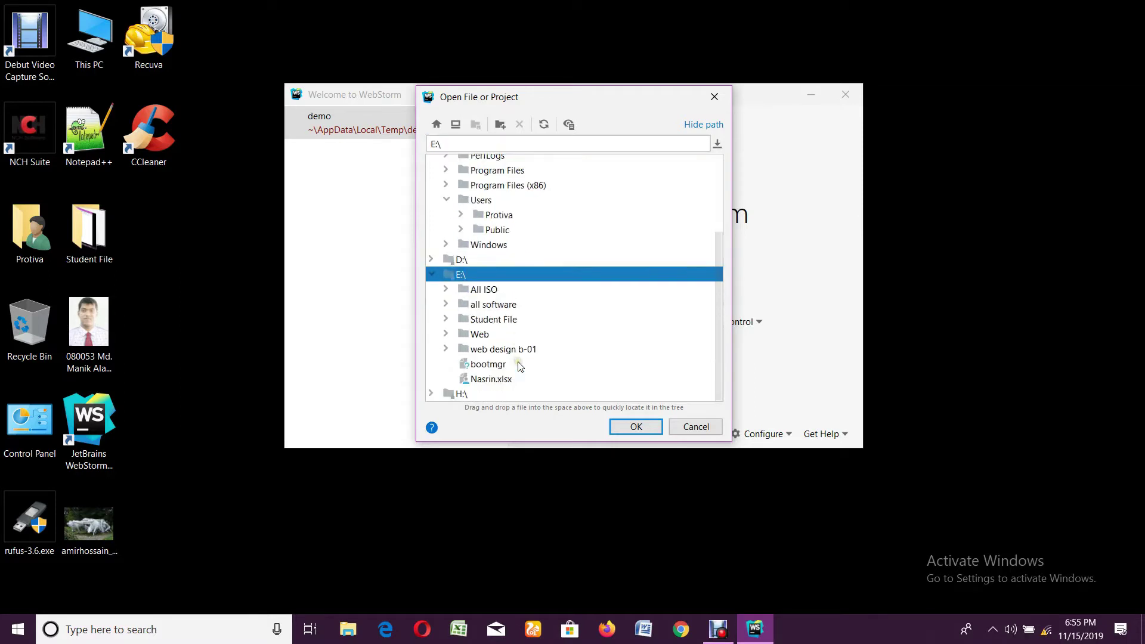
click(504, 351)
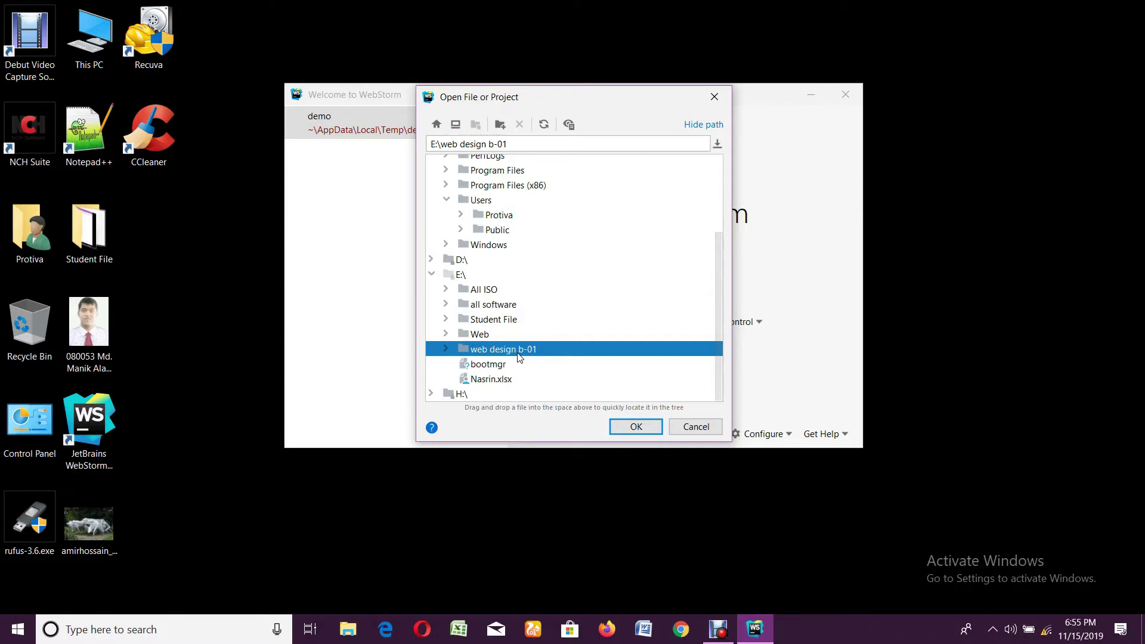
click(627, 426)
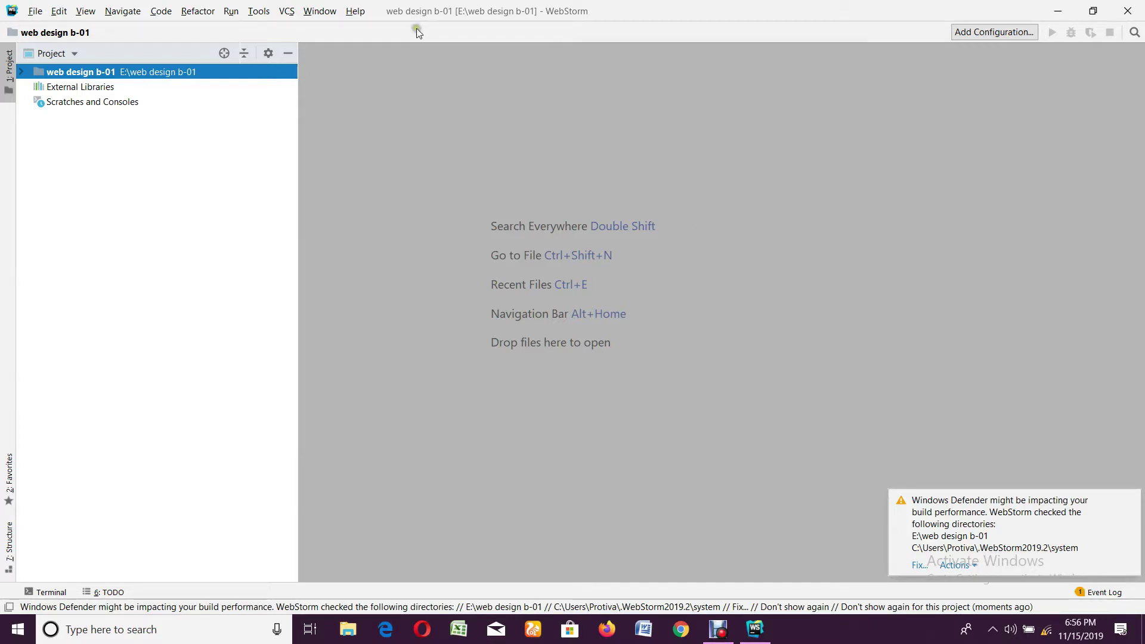
drag(298, 146, 203, 180)
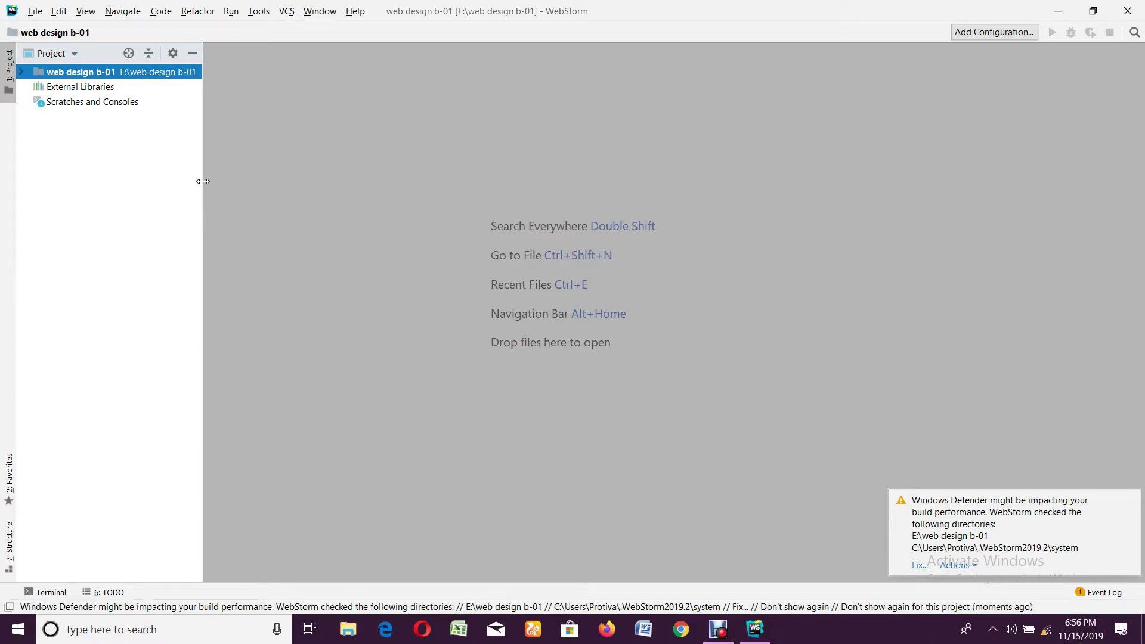
Step: Switch to File Explorer, open the web design b-01 folder on drive E, and select its .idea folder
click(348, 629)
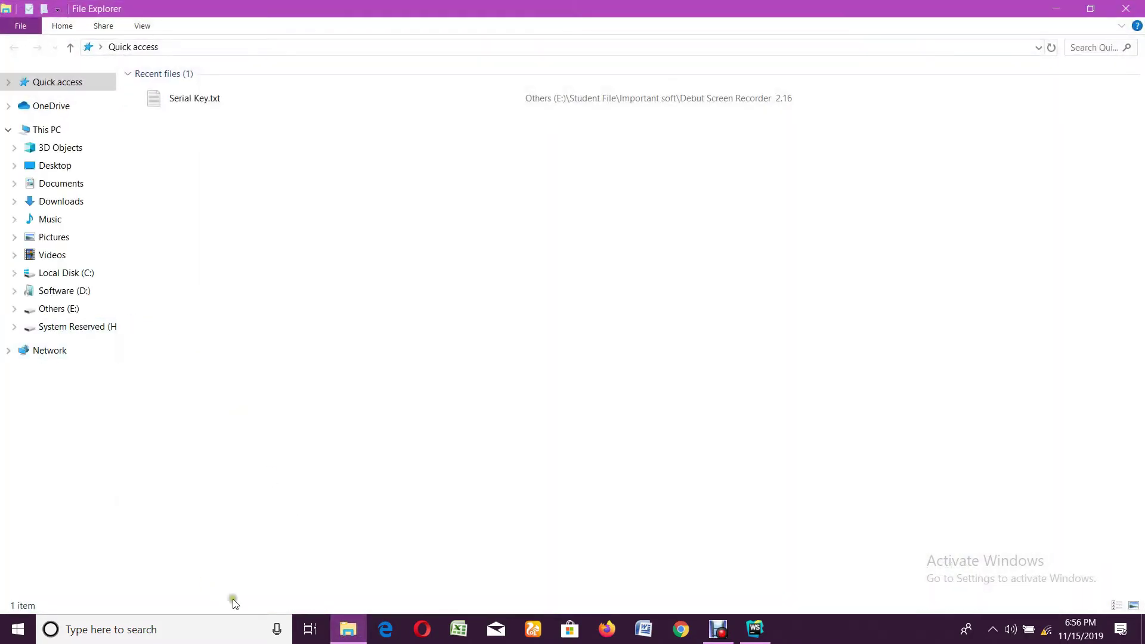
click(62, 313)
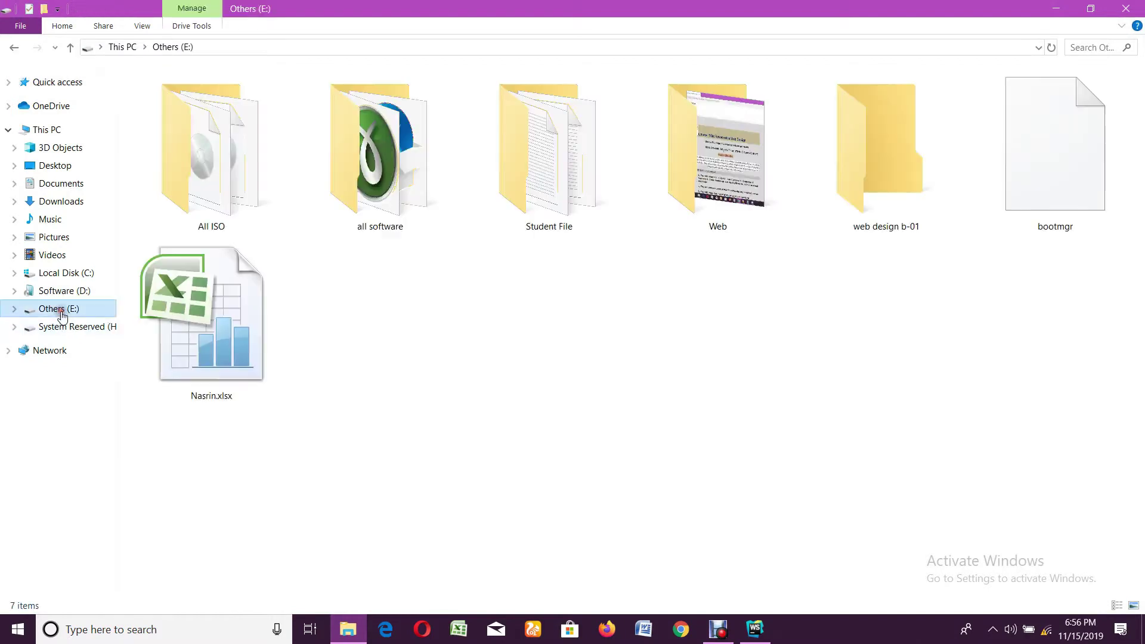
double_click(883, 151)
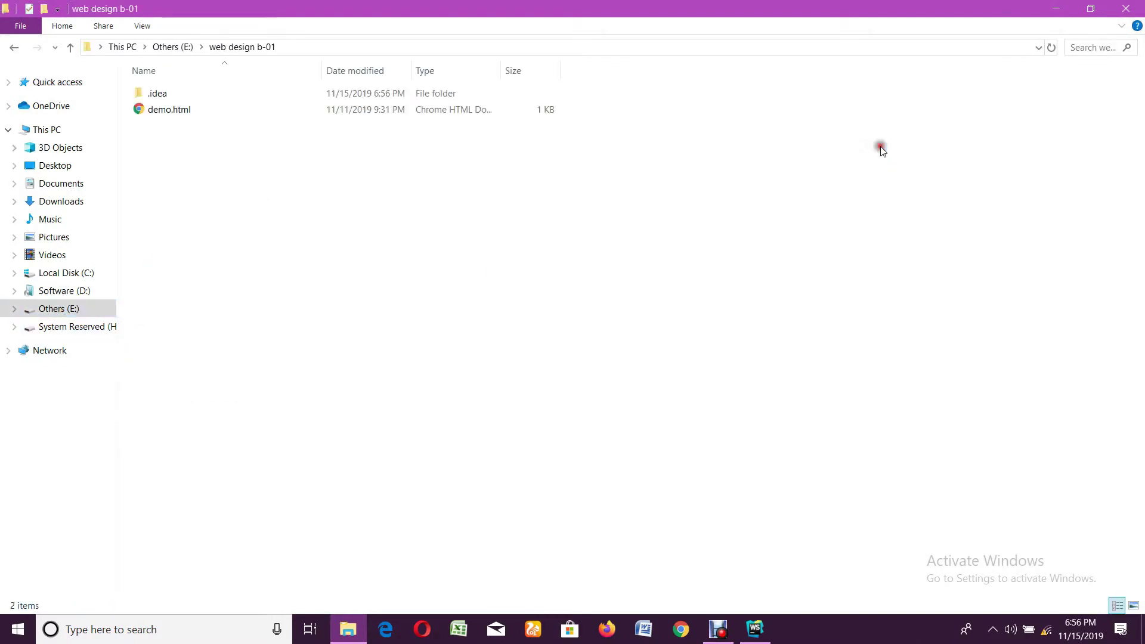
click(165, 99)
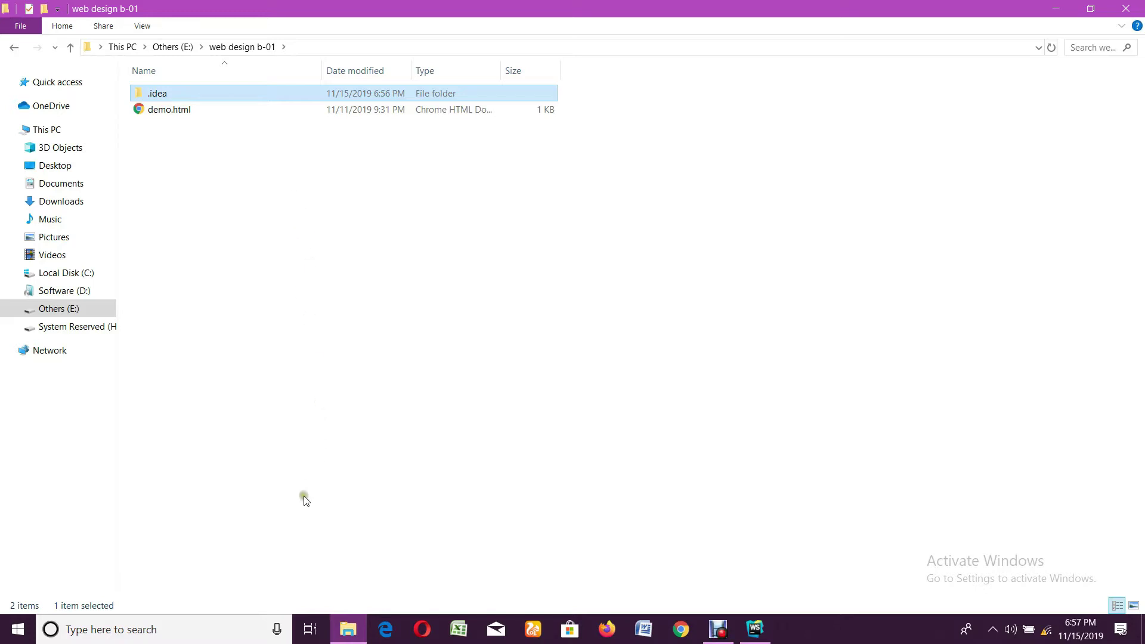
mouse_move(362, 639)
Step: Create a new folder named day-3 inside the web design b-01 folder
right_click(214, 199)
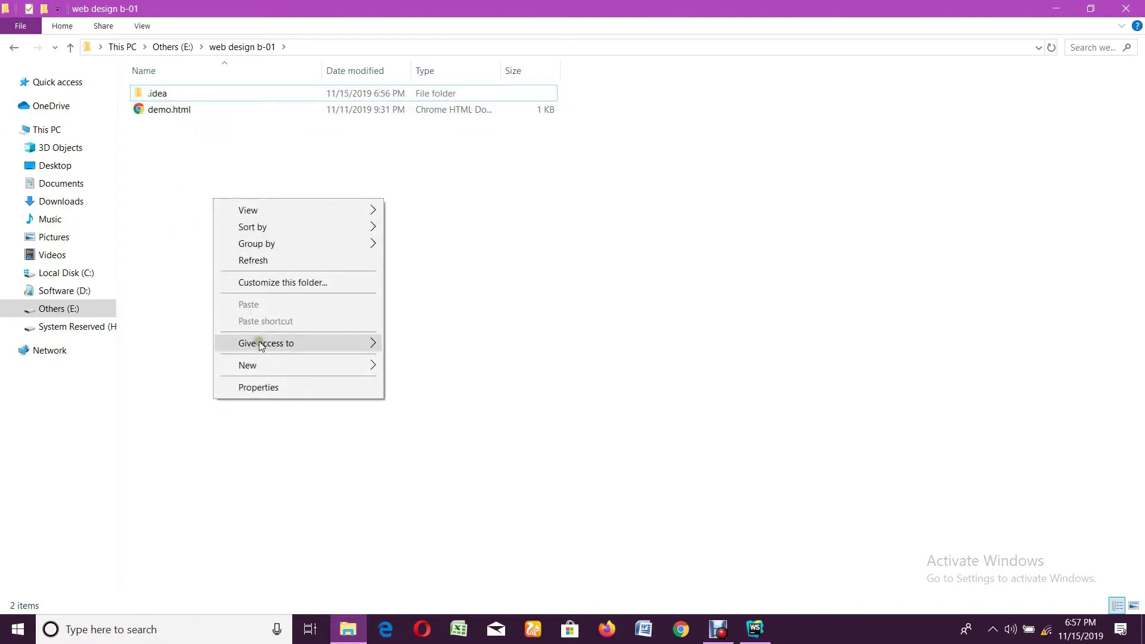
mouse_move(281, 362)
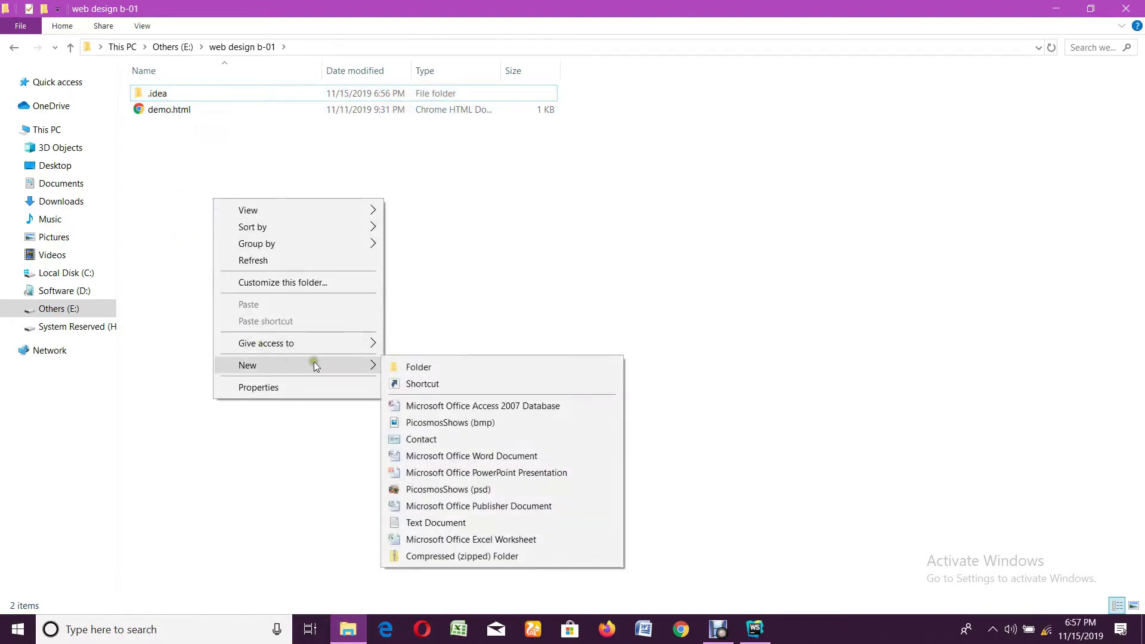
click(467, 363)
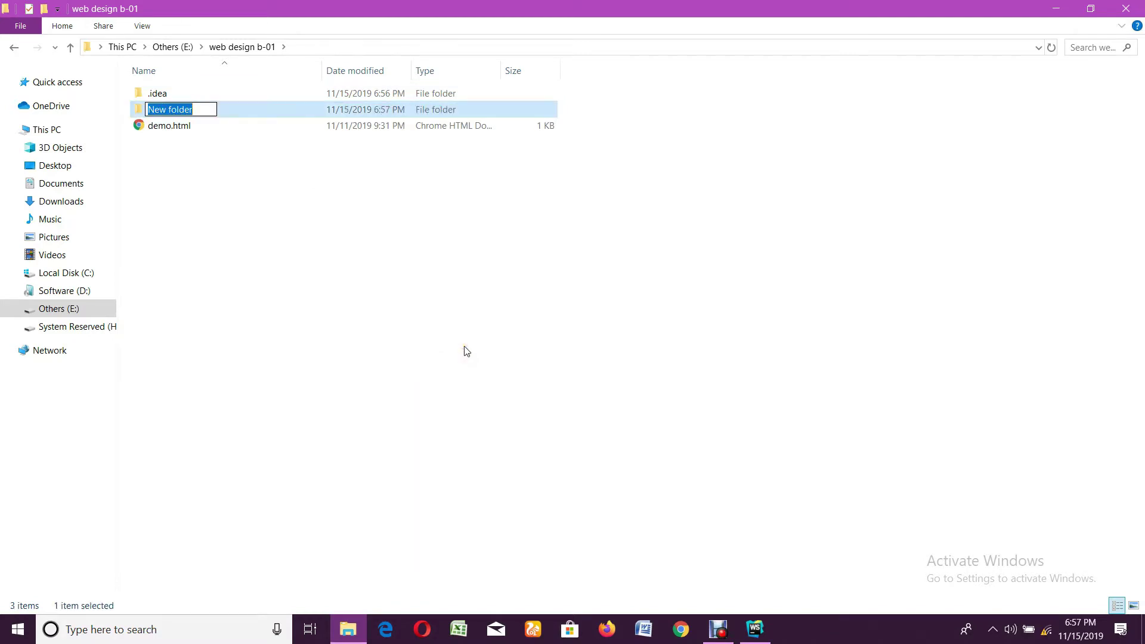
text(fsu)
key(BackSpace)
key(BackSpace)
key(BackSpace)
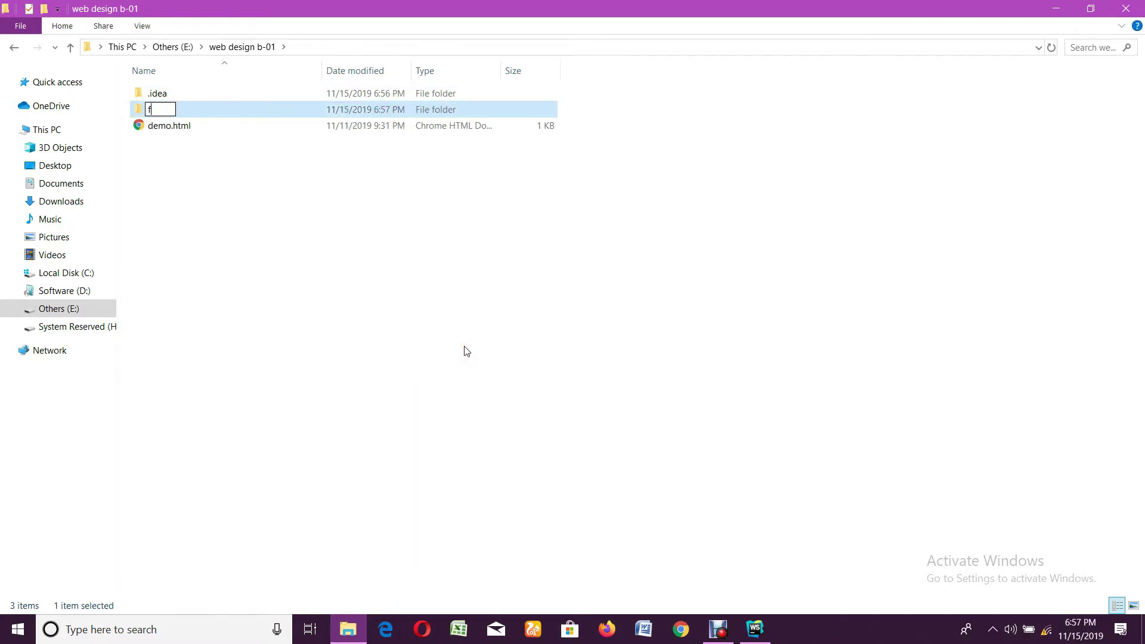
text(day-3)
click(431, 339)
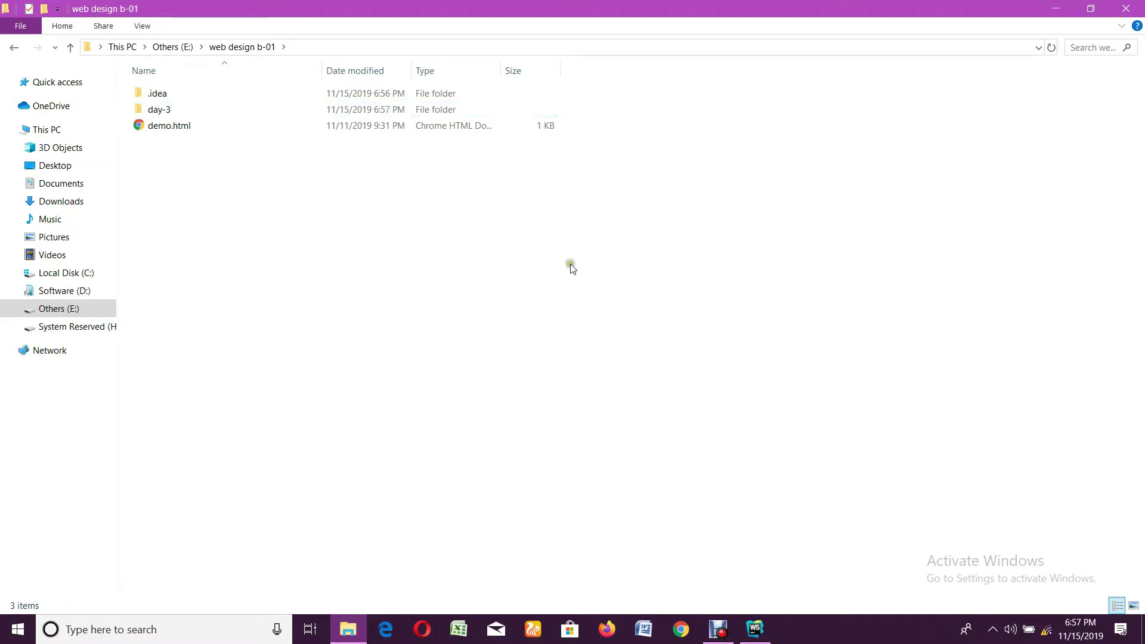
Step: Switch to WebStorm, expand the project and select the day-3 folder, and allow WebStorm through the firewall on private networks
click(754, 629)
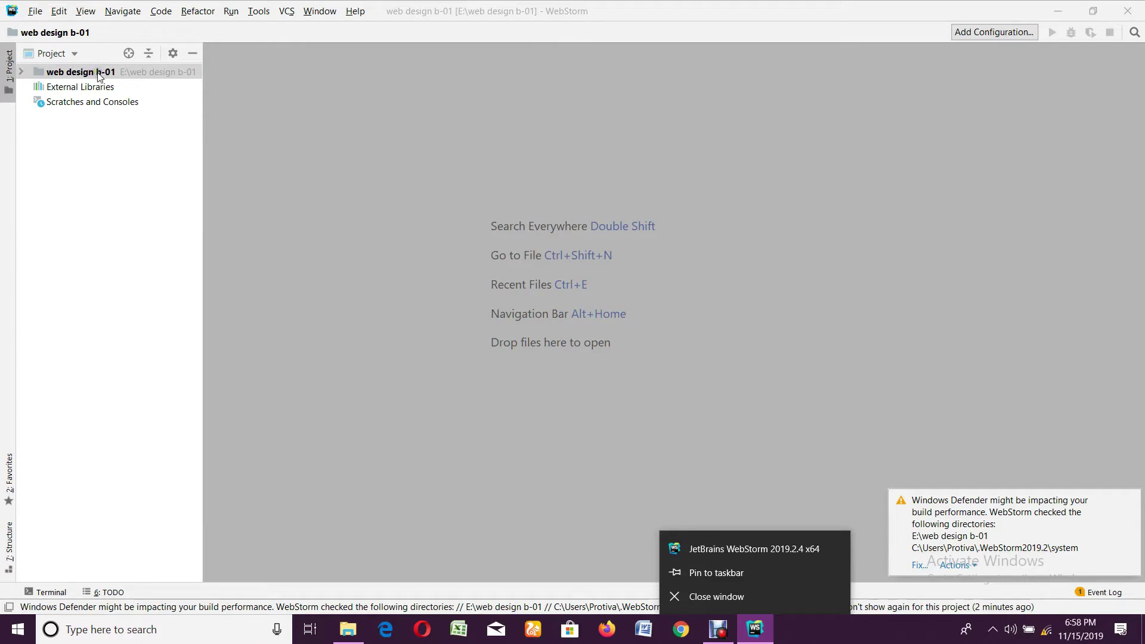
click(20, 71)
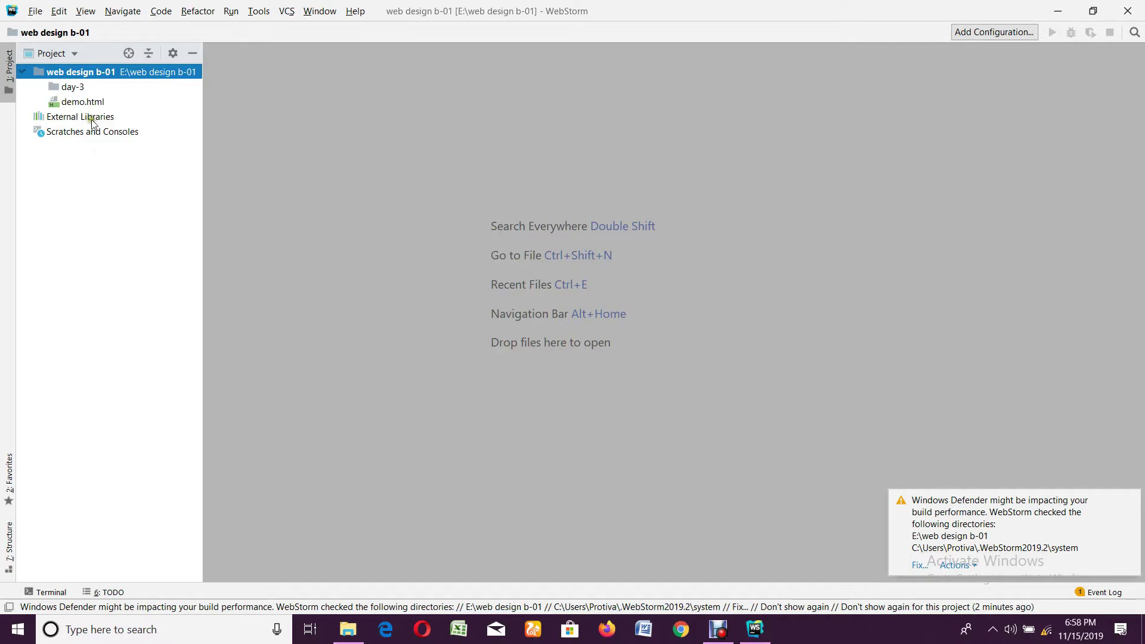
click(71, 88)
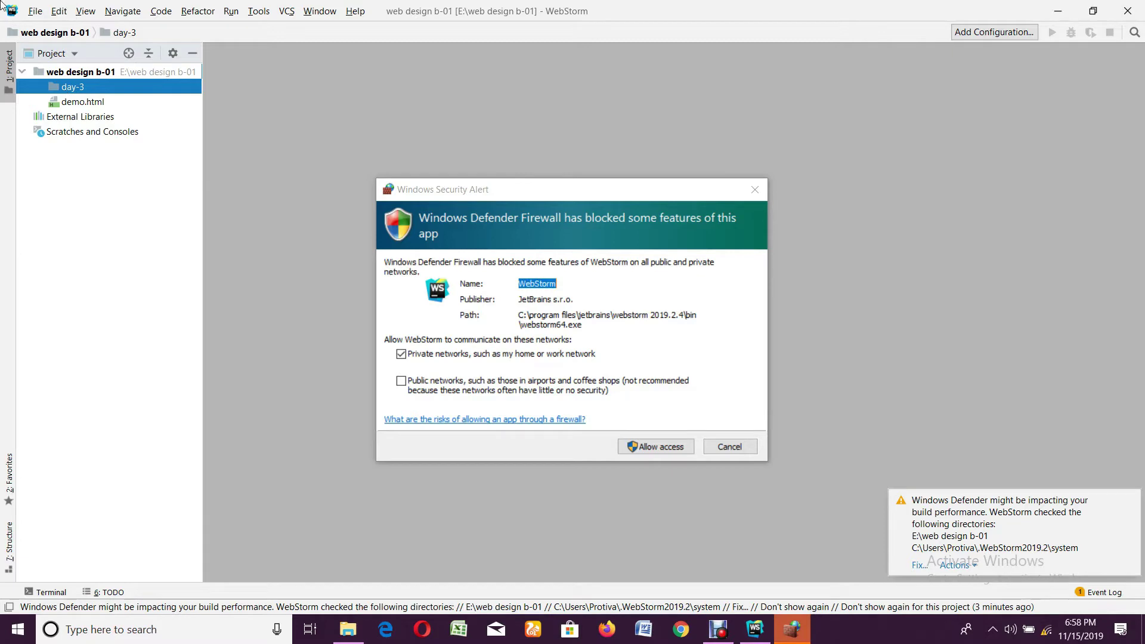
click(677, 447)
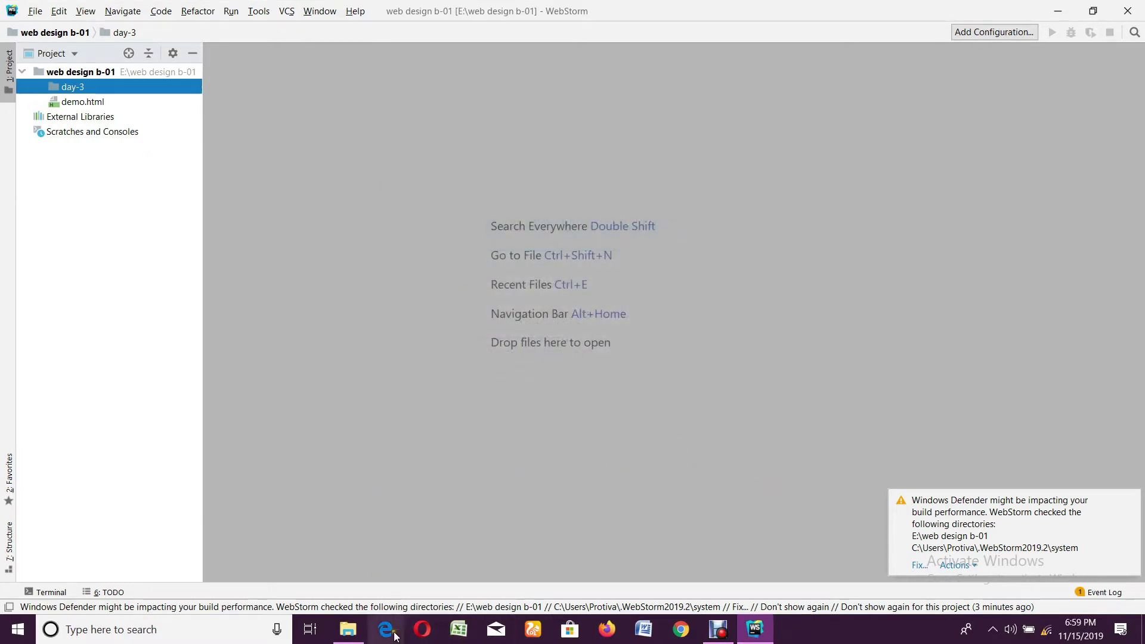
Step: Switch back to the web design b-01 folder in File Explorer
click(348, 629)
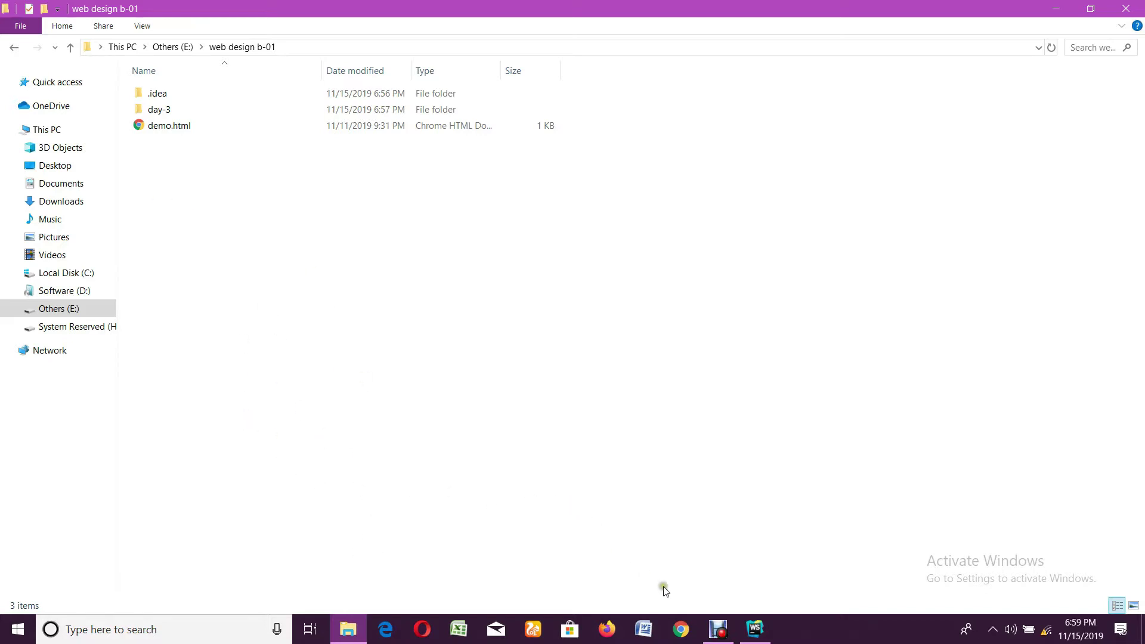
click(721, 636)
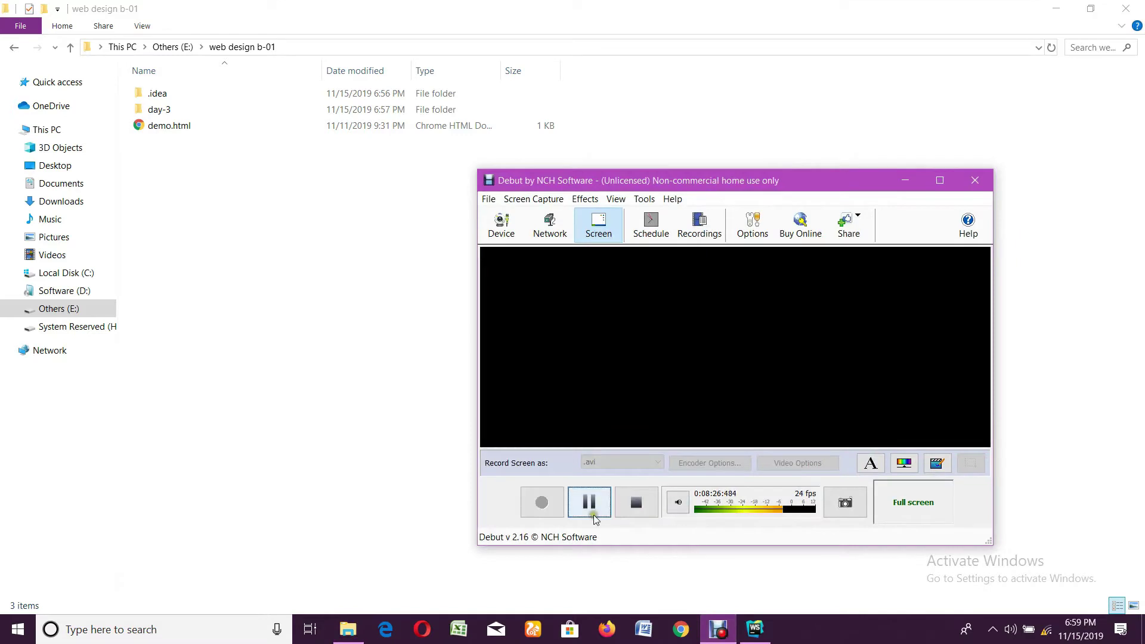
click(590, 501)
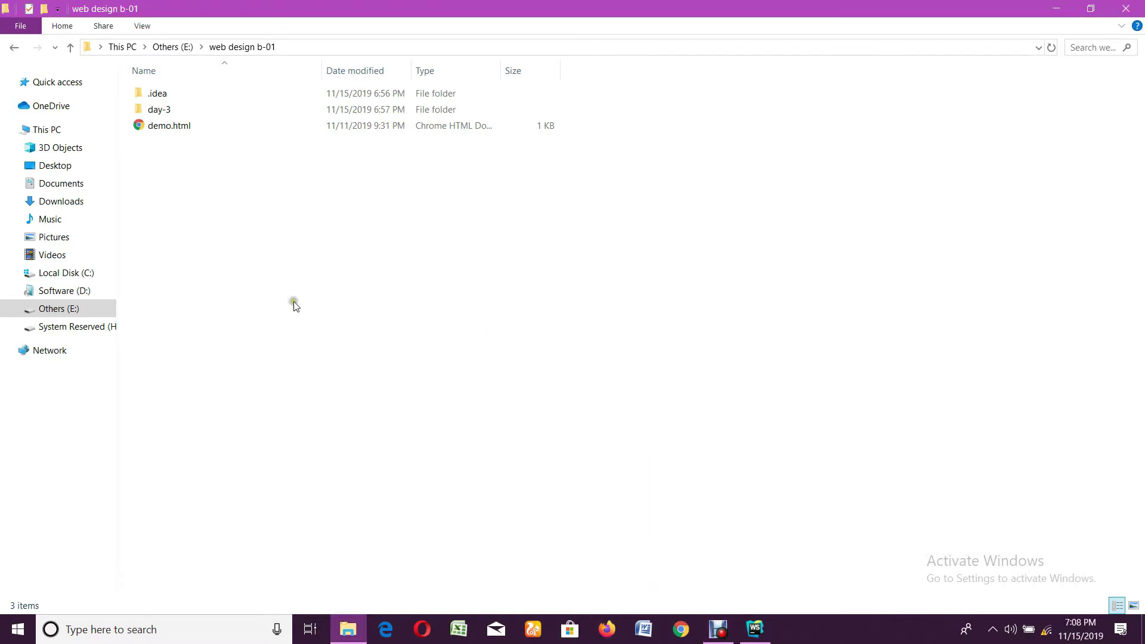